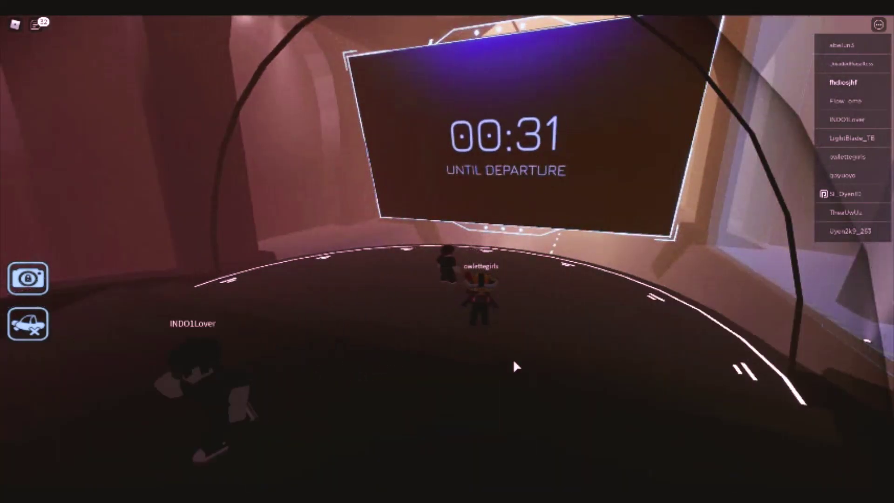
- Walk toward the countdown screen while looking around the ship and platform
key("w")
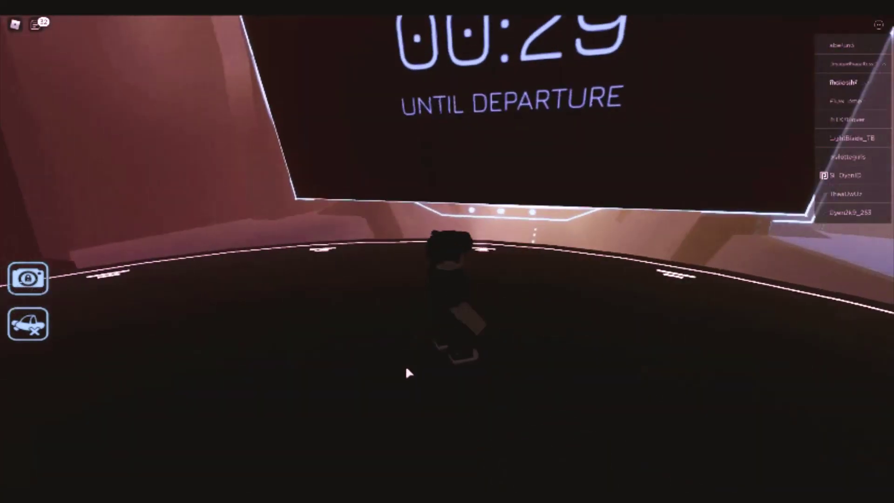
key("w")
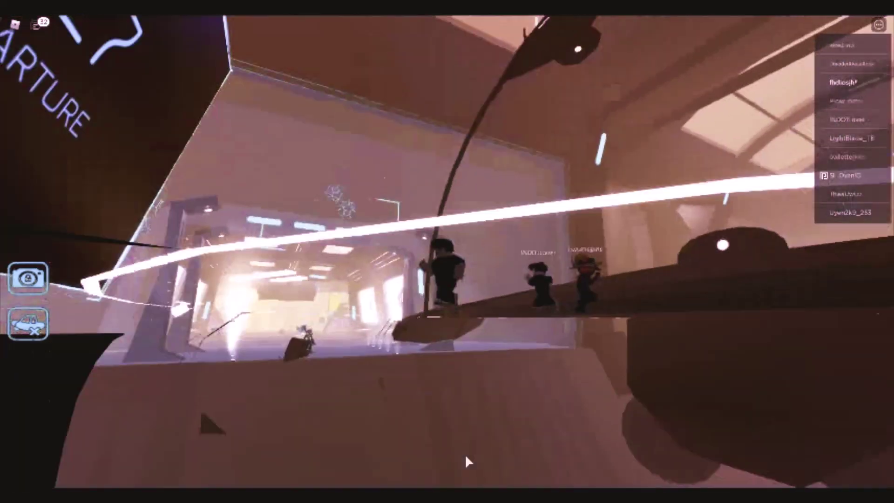
key("w")
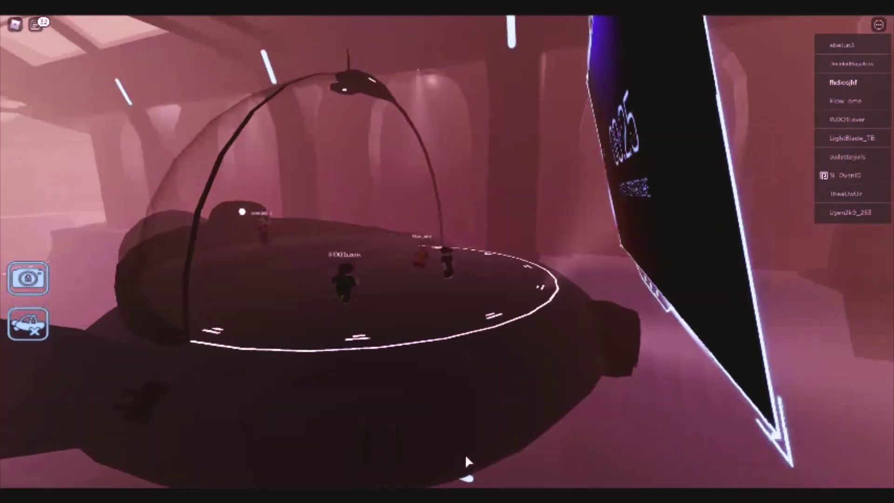
key("w")
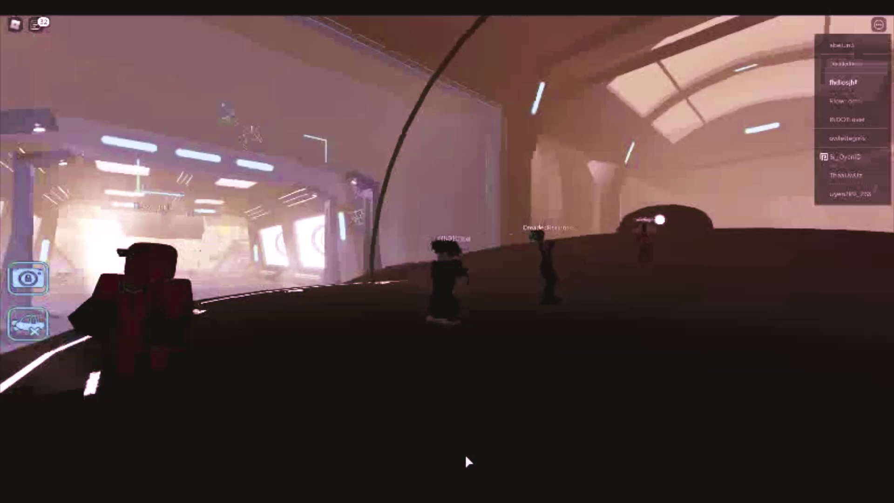
key("w")
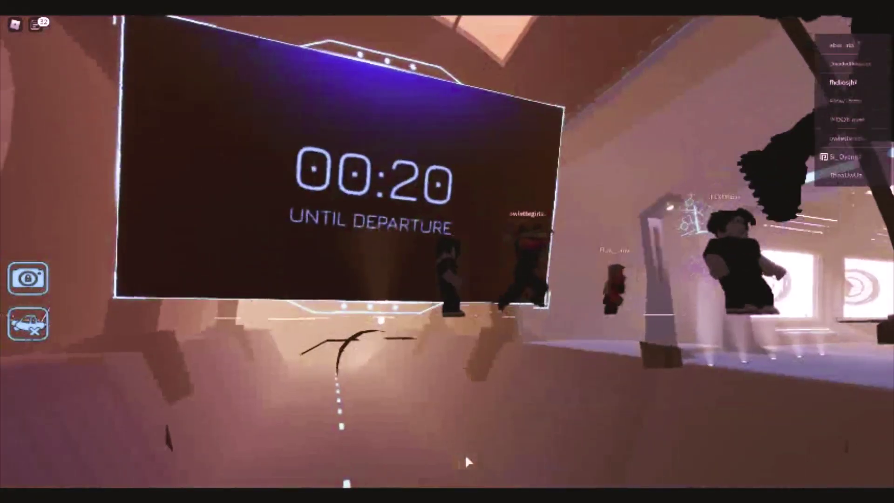
key("w")
key("w")
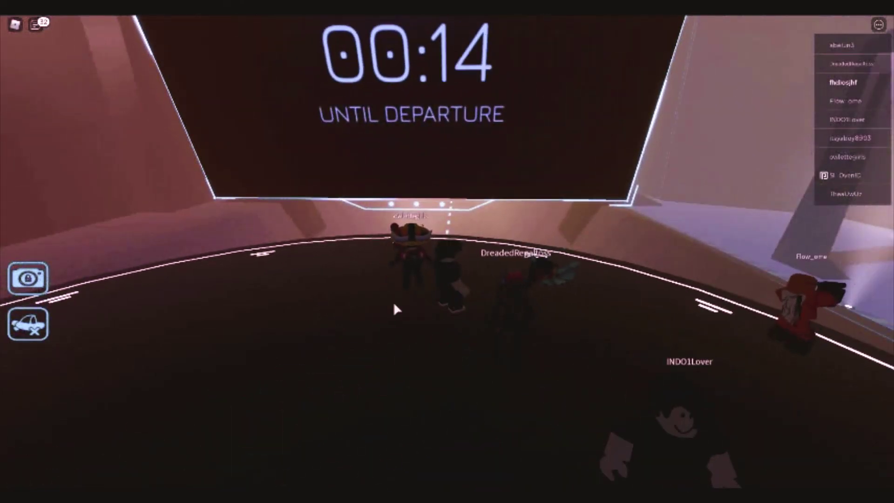
- Turn the view to survey the domed tunnel, glass tube and countdown platform
key("Left")
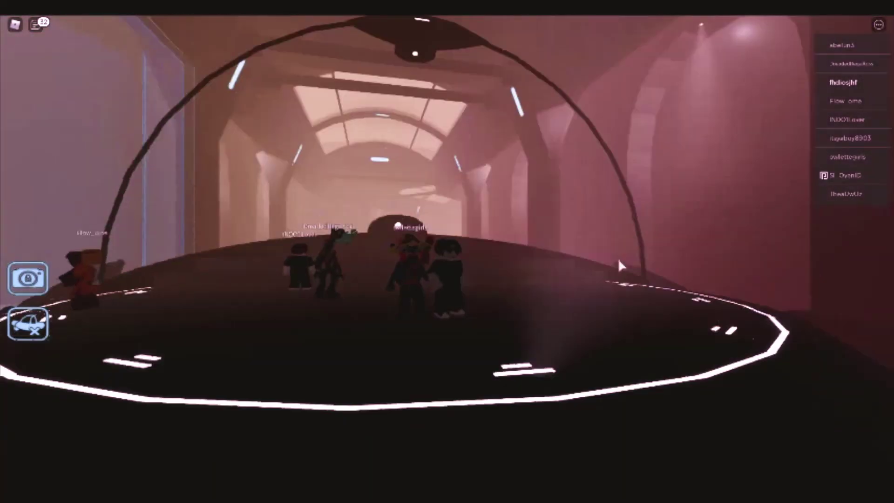
key("Left")
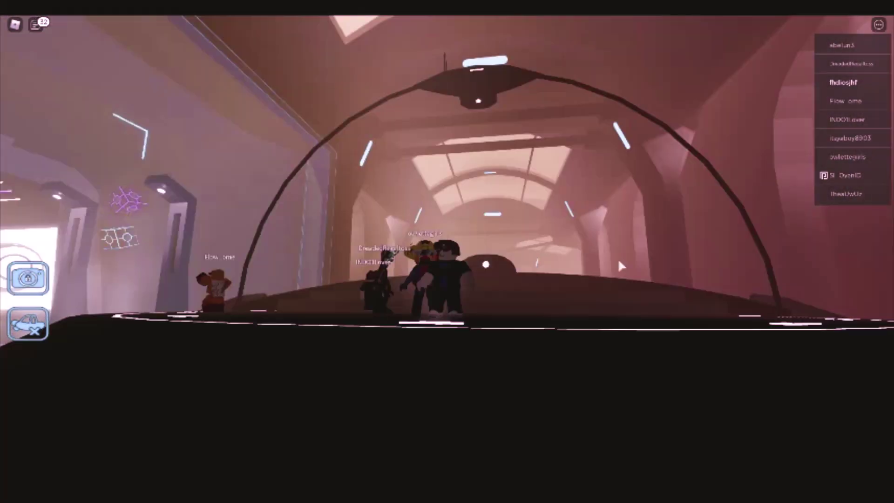
key("Left")
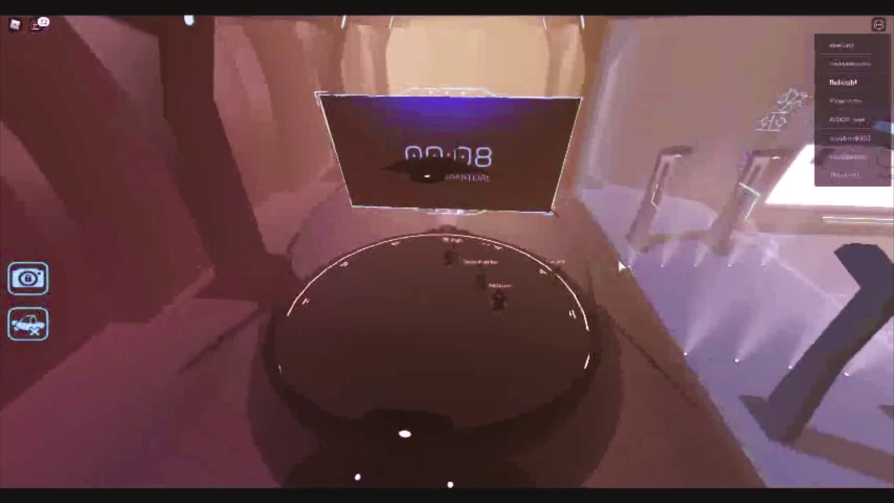
key("Left")
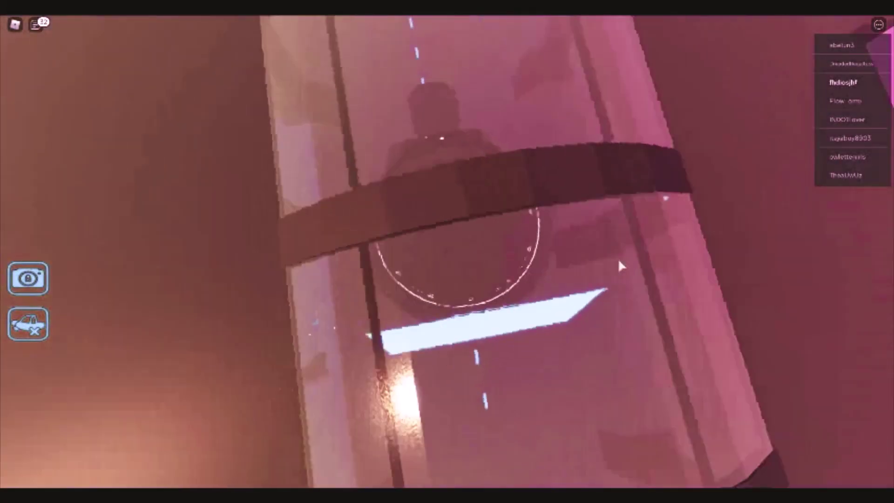
key("Left")
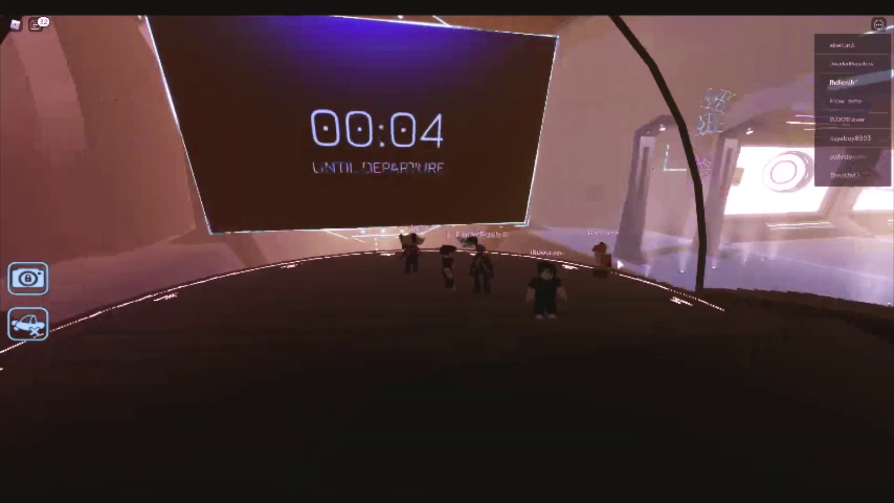
scroll(619, 265, "up", 3)
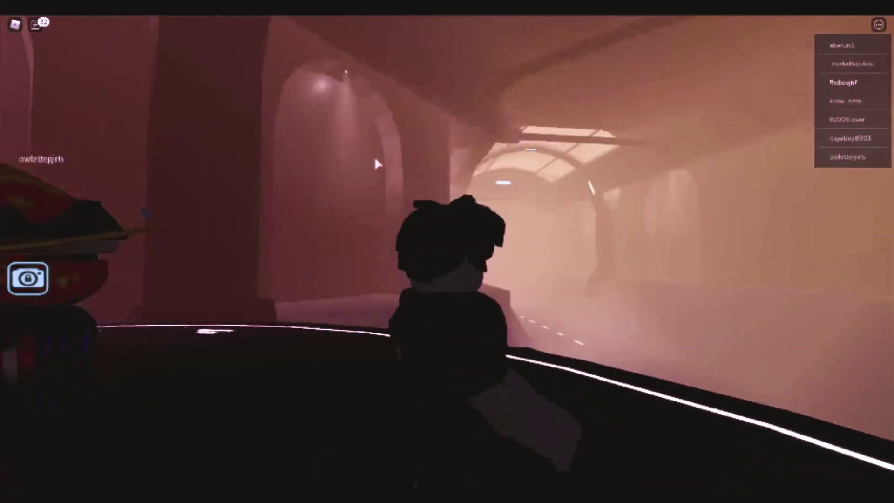
- Send 'this is nice' in chat while the ship rides to the lab
key("slash")
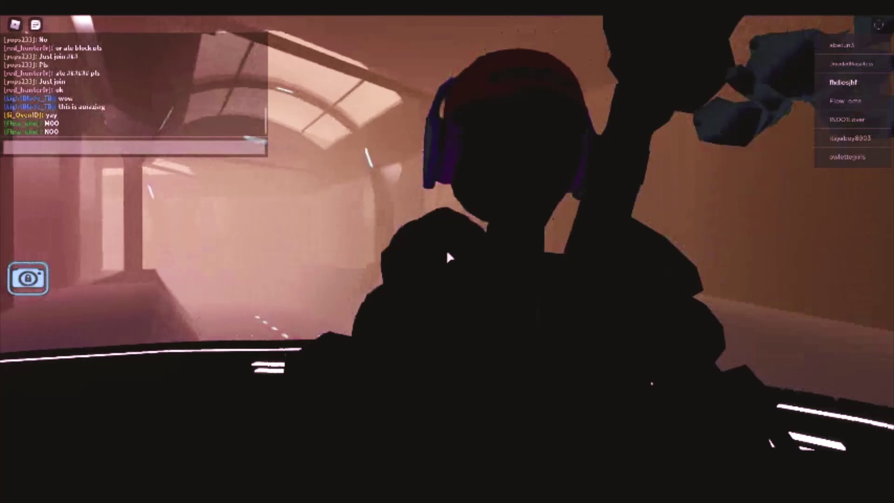
type("this is nice")
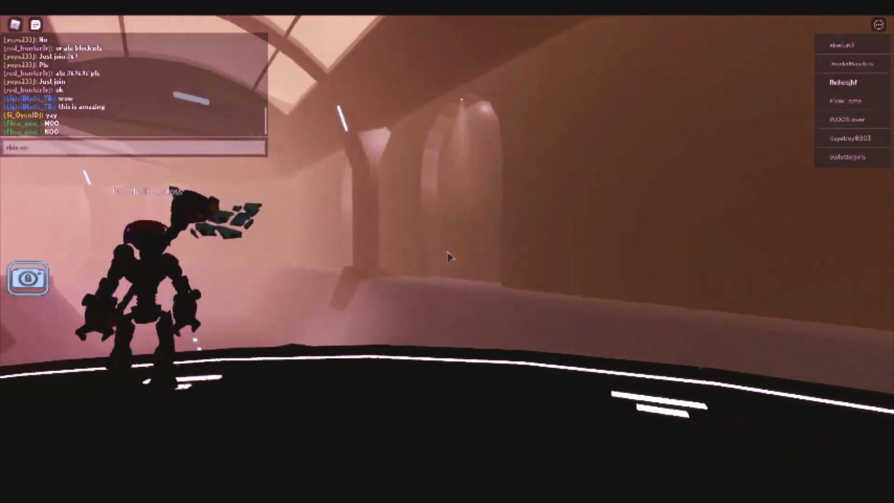
key("Return")
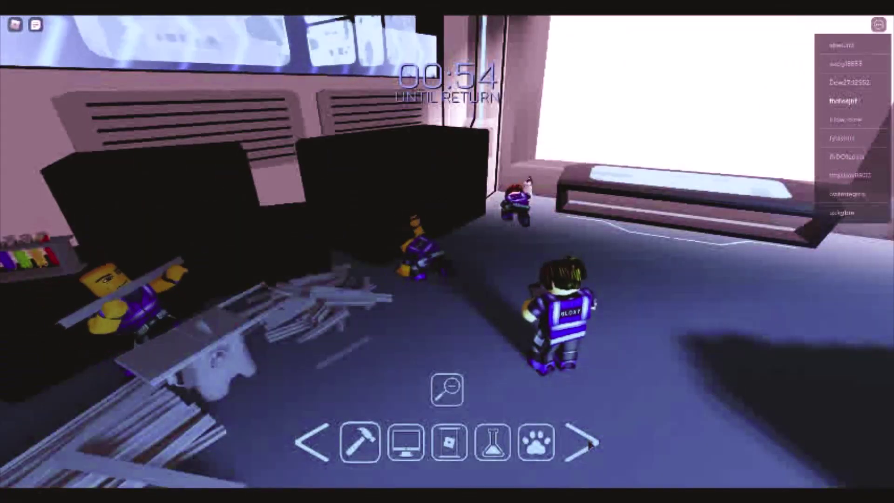
- Cycle spectate views through the lab areas and players, including the red-panda room
left_click(590, 446)
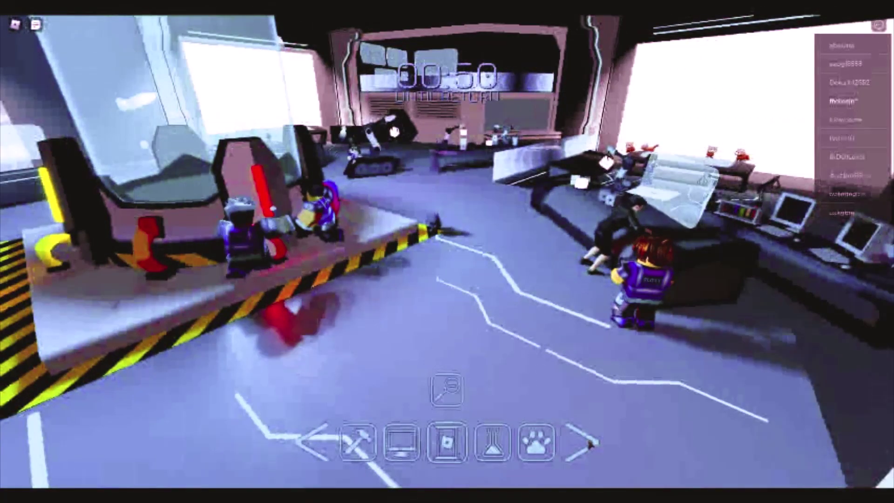
left_click(588, 445)
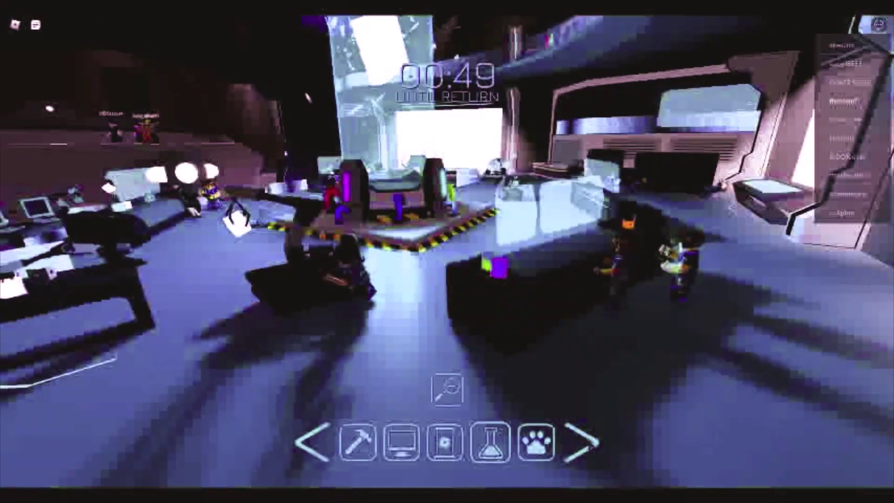
left_click(589, 444)
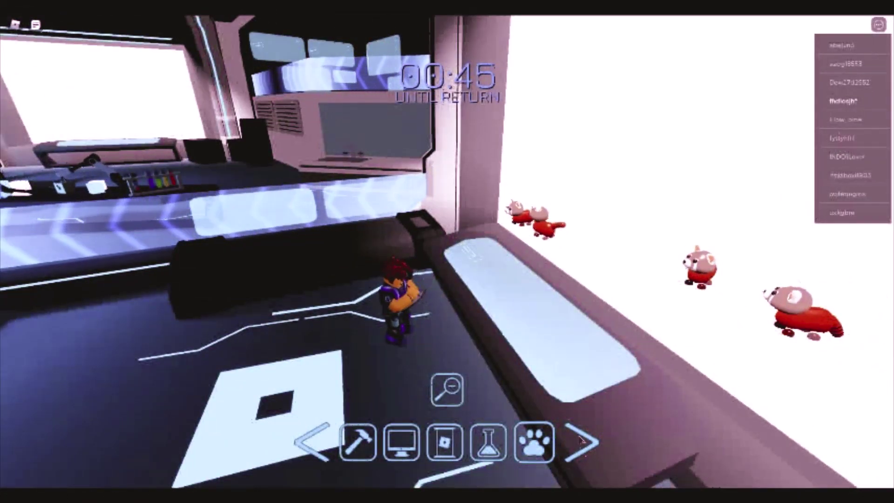
left_click(582, 438)
left_click(556, 424)
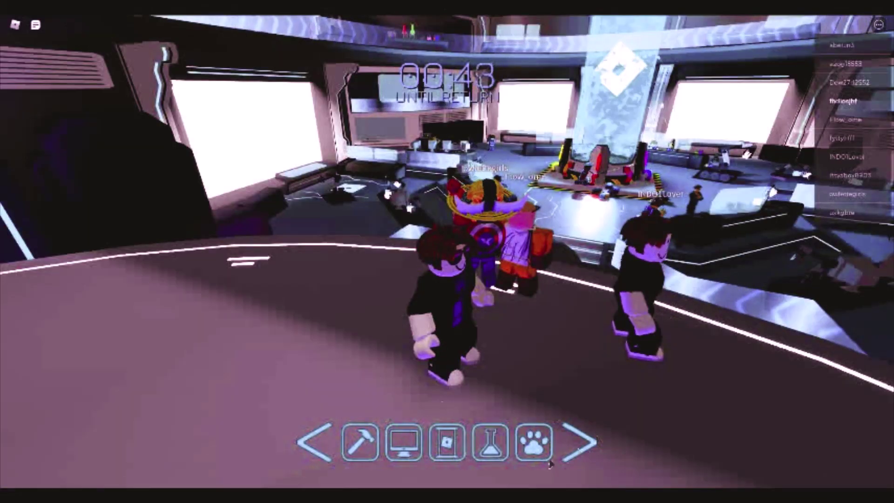
left_click(537, 447)
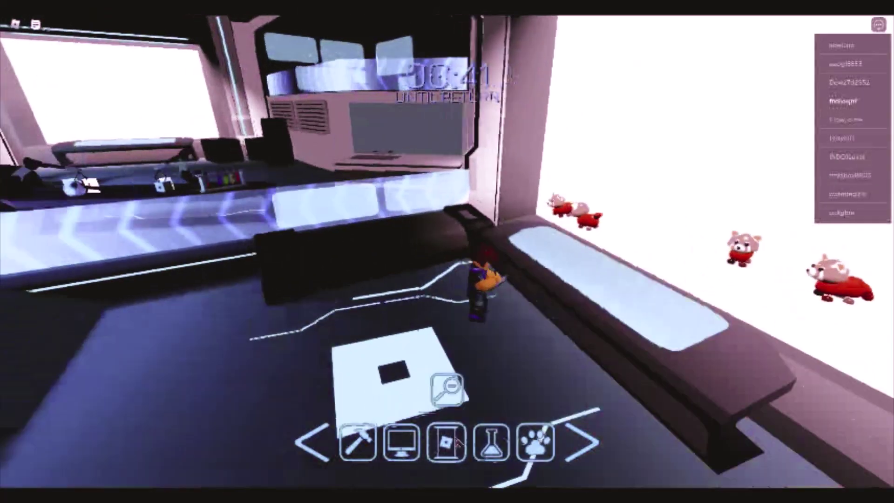
left_click(451, 442)
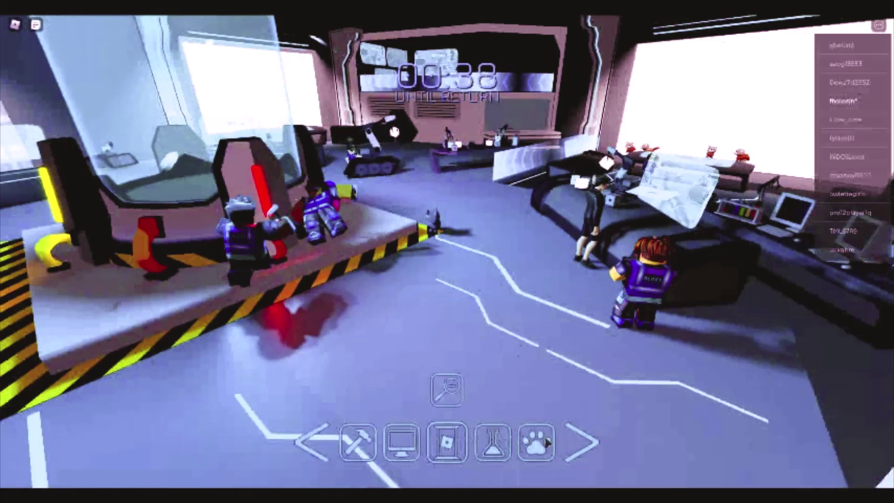
left_click(585, 443)
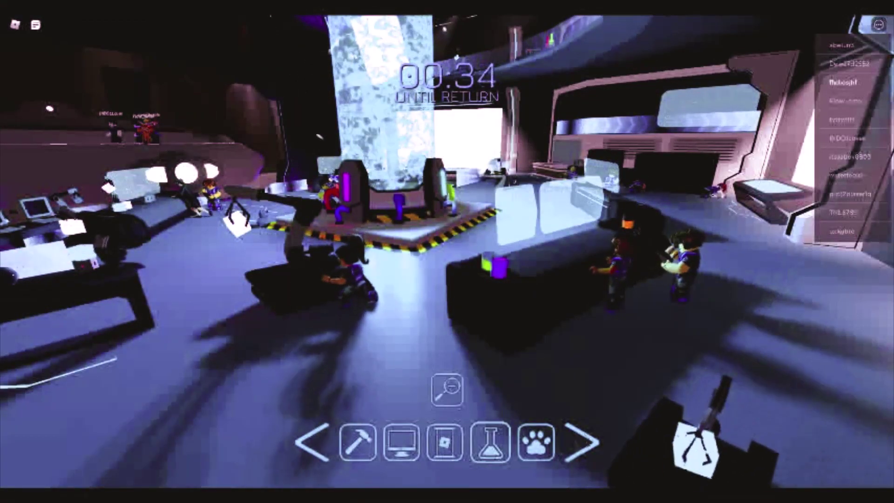
left_click(586, 442)
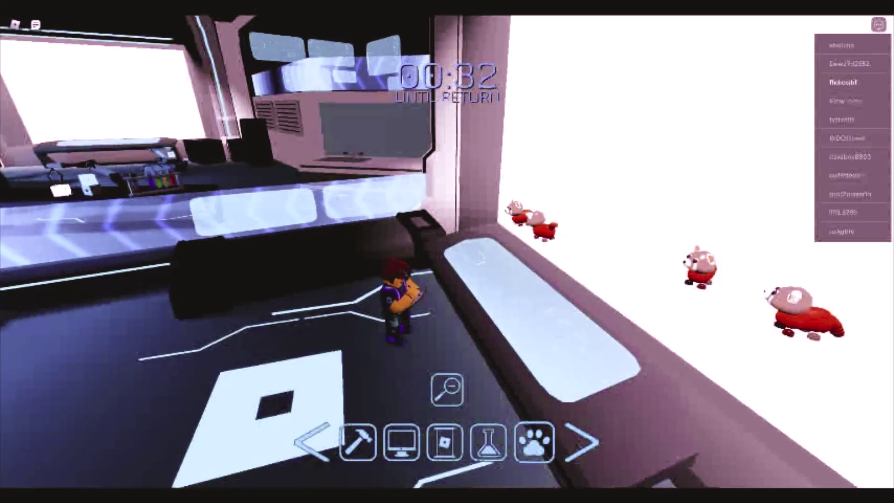
left_click(579, 446)
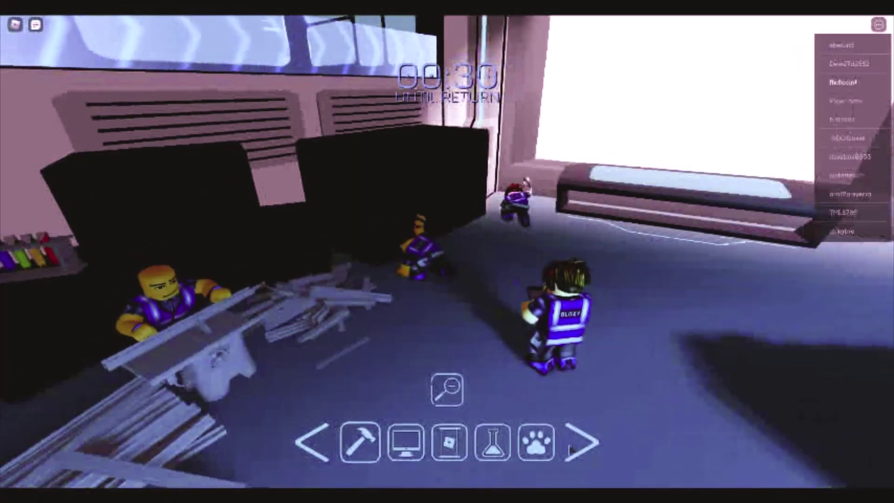
left_click(585, 439)
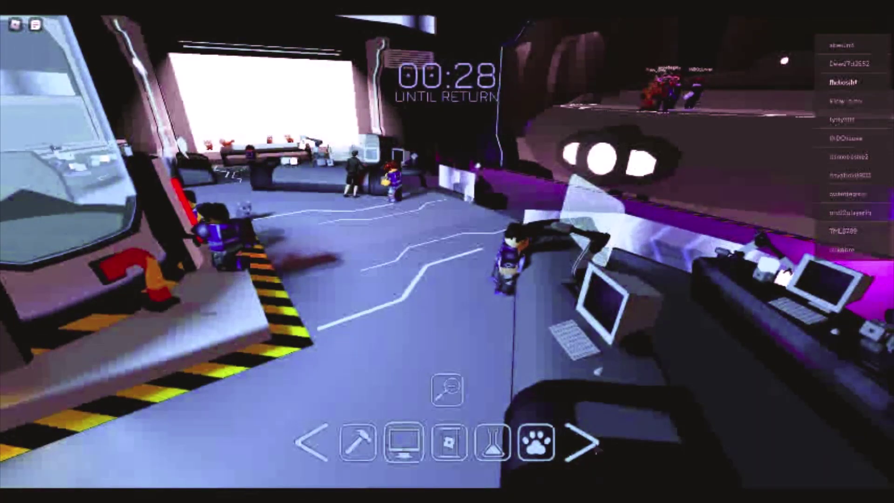
left_click(593, 448)
left_click(593, 442)
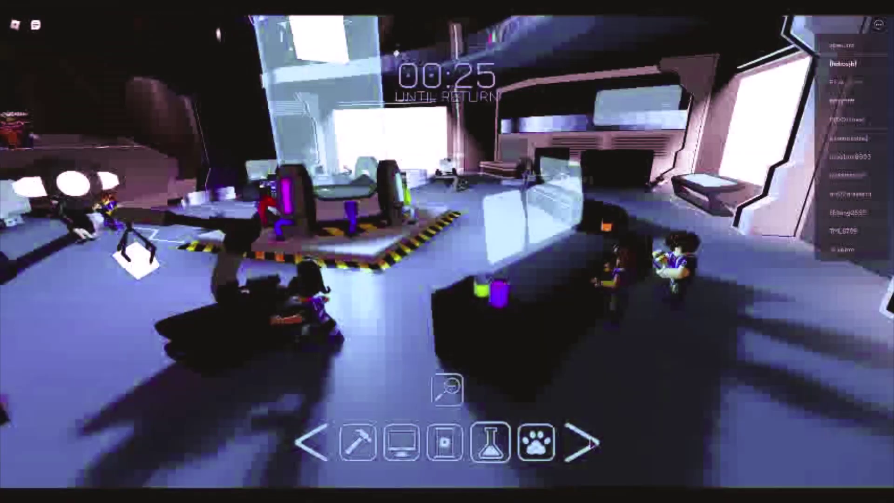
left_click(593, 442)
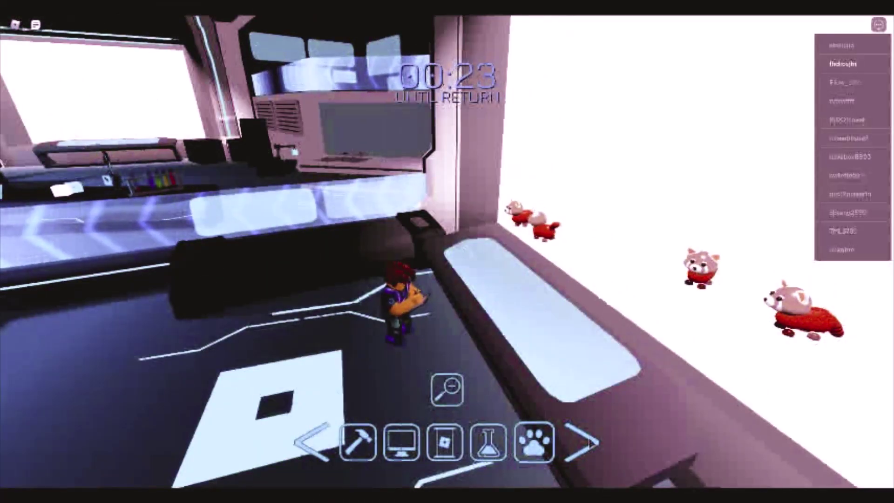
left_click(590, 444)
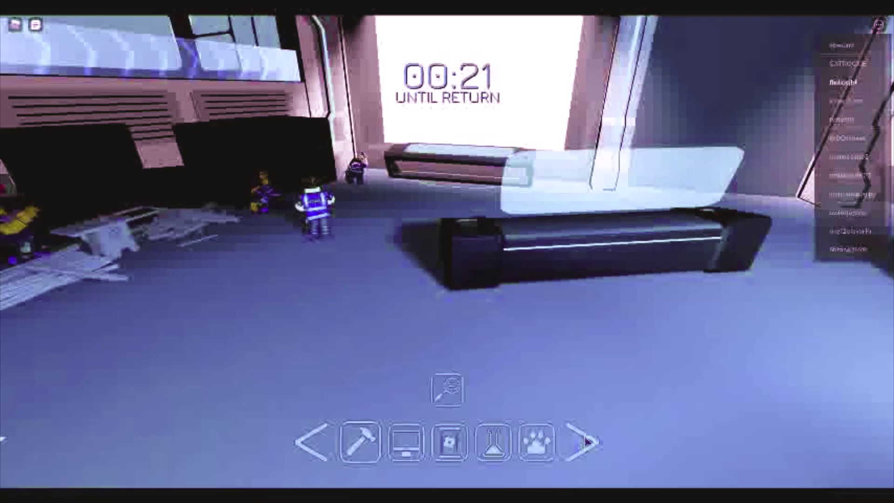
left_click(587, 443)
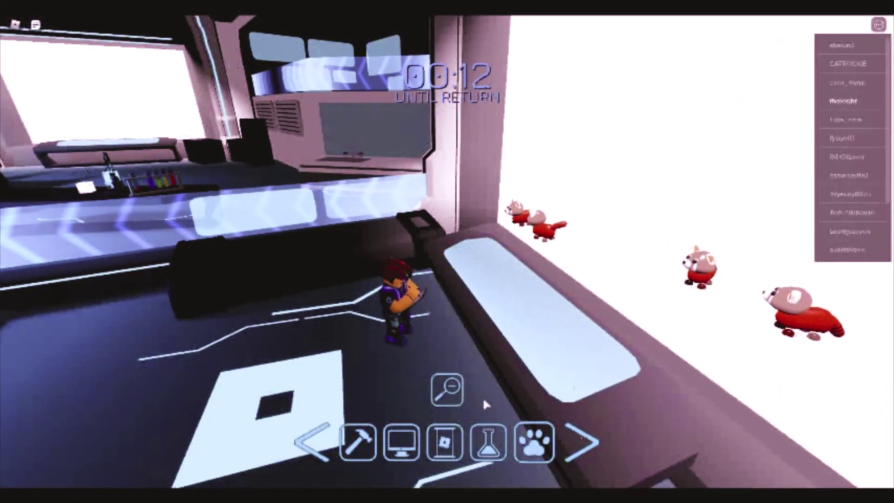
- Keep cycling player views, such as the police-uniformed player, until the return timer ends
left_click(581, 443)
left_click(581, 446)
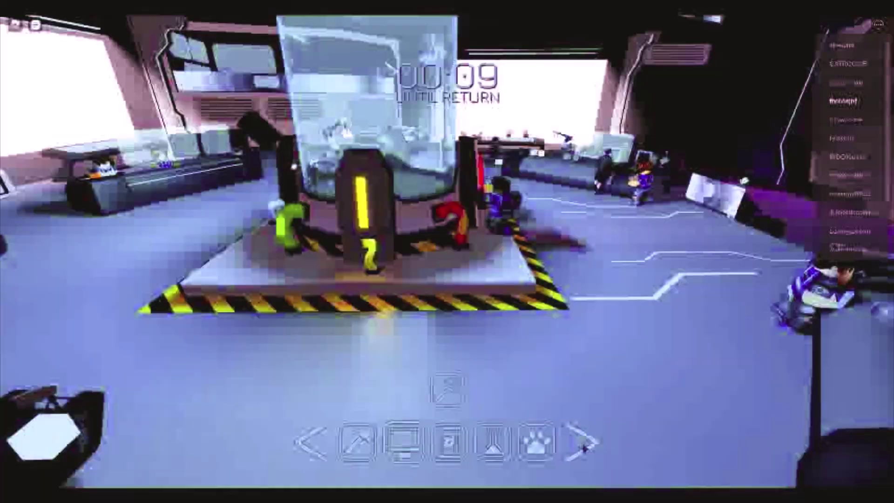
left_click(584, 449)
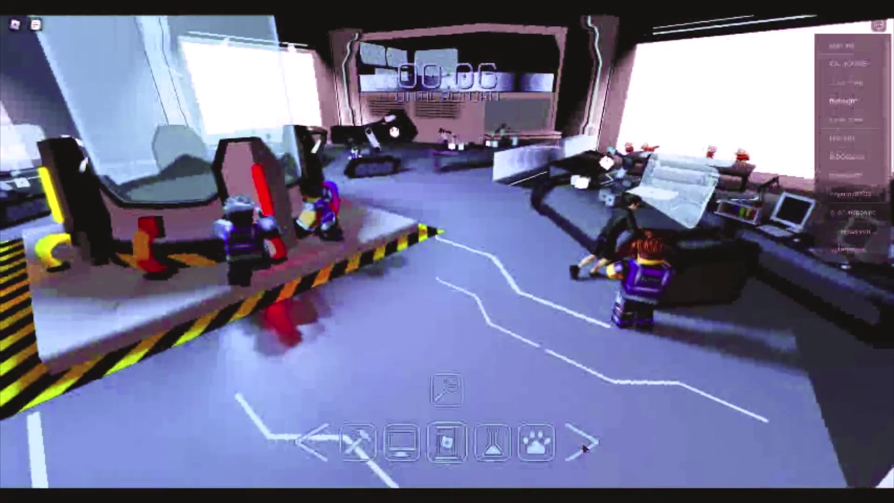
left_click(585, 448)
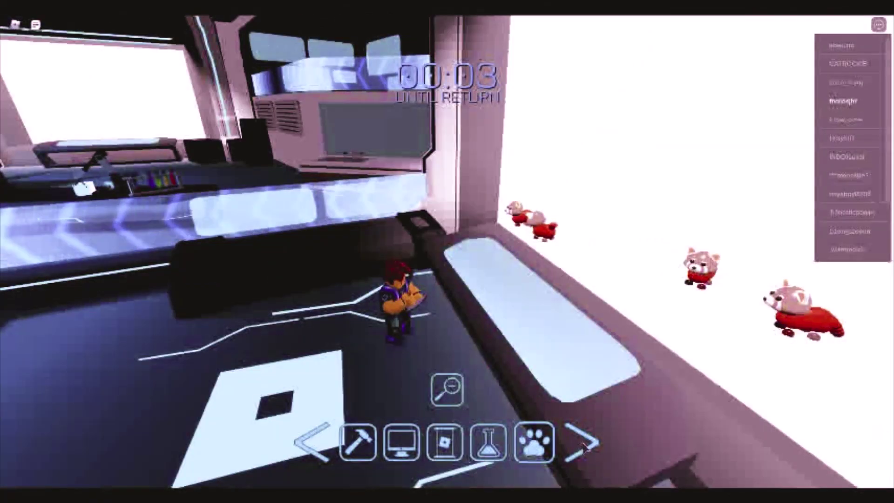
left_click(584, 448)
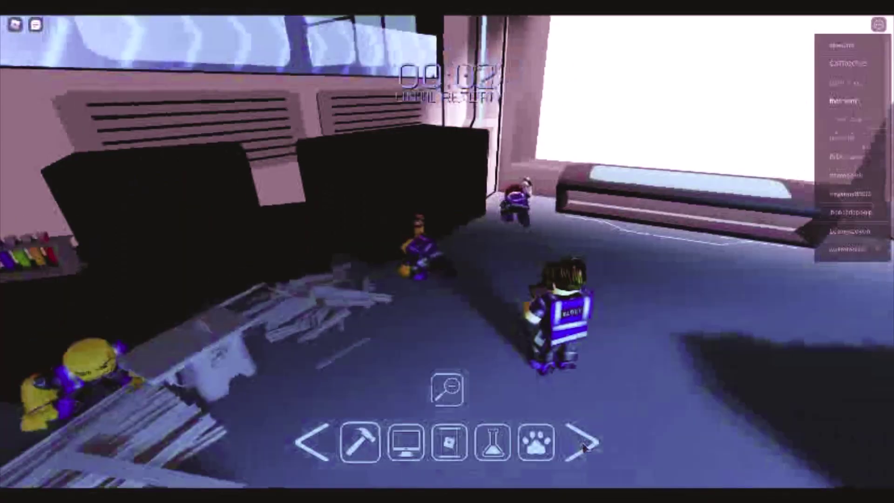
left_click(584, 447)
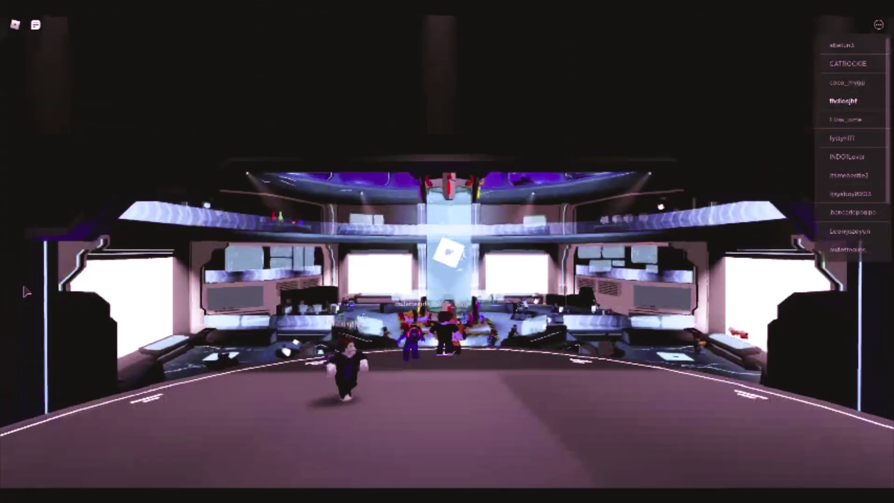
- Walk out into the tunnel and bring up the game menu's video recording page
key("w")
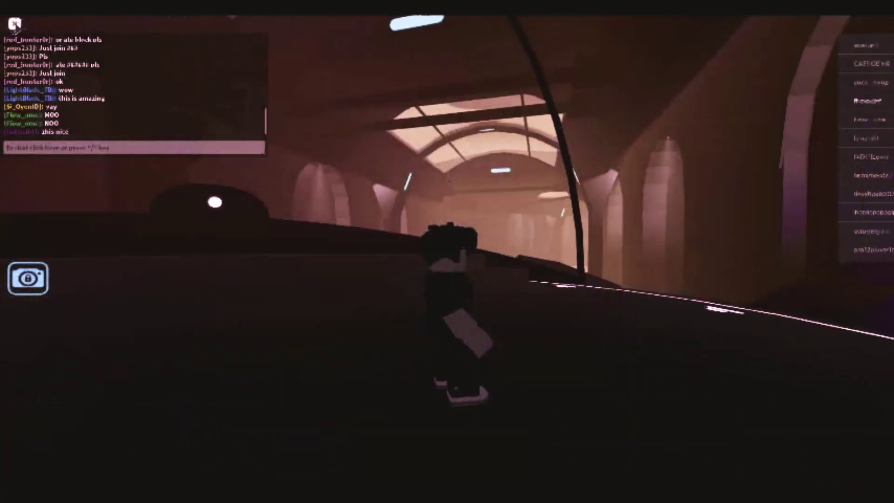
left_click(14, 26)
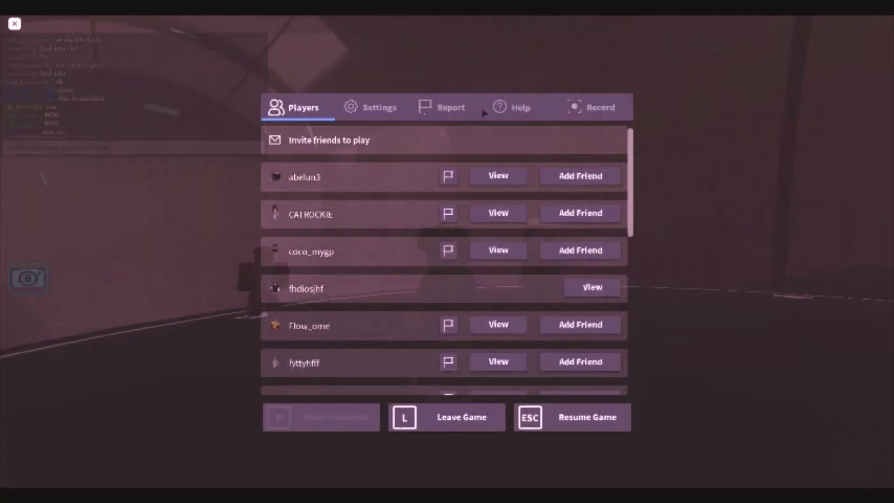
left_click(585, 107)
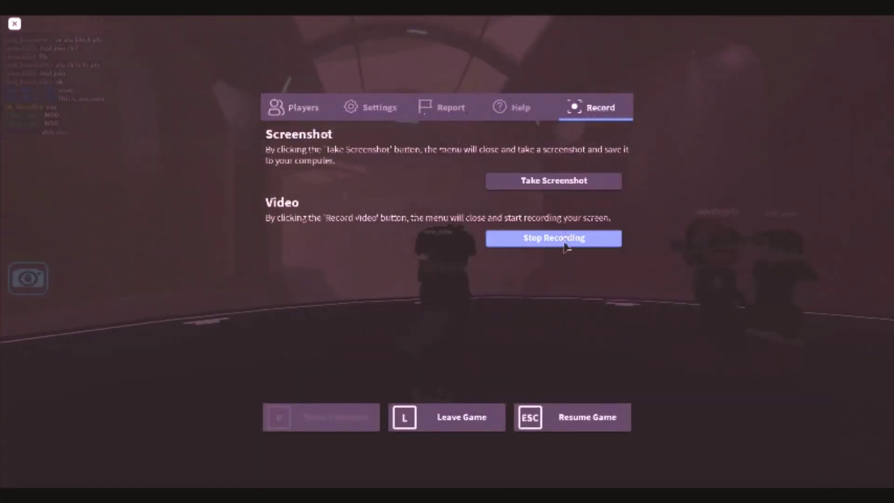